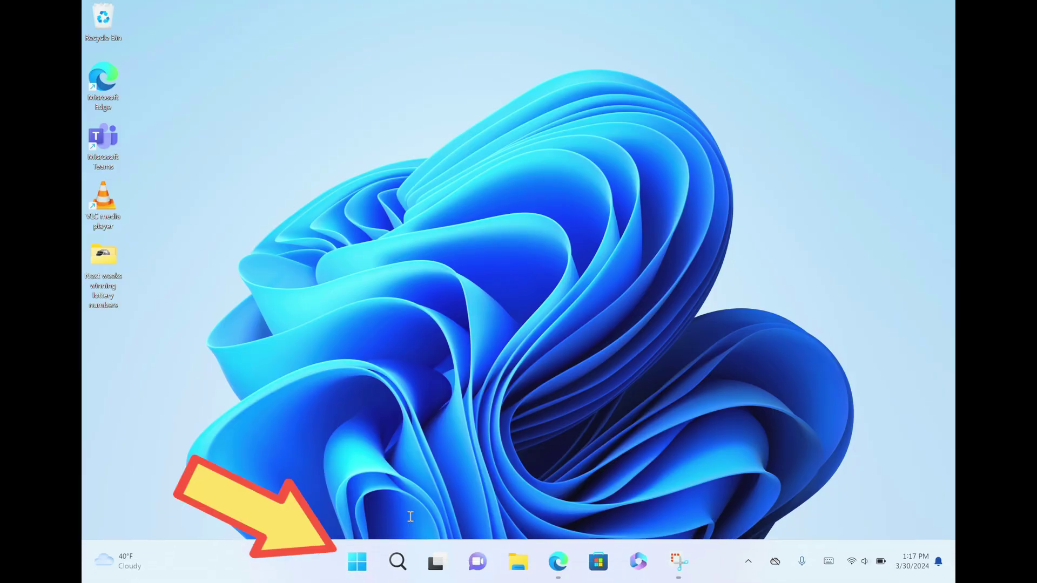
# - Open the Windows 11 Start menu from the taskbar to show the pinned apps
pyautogui.click(358, 573)
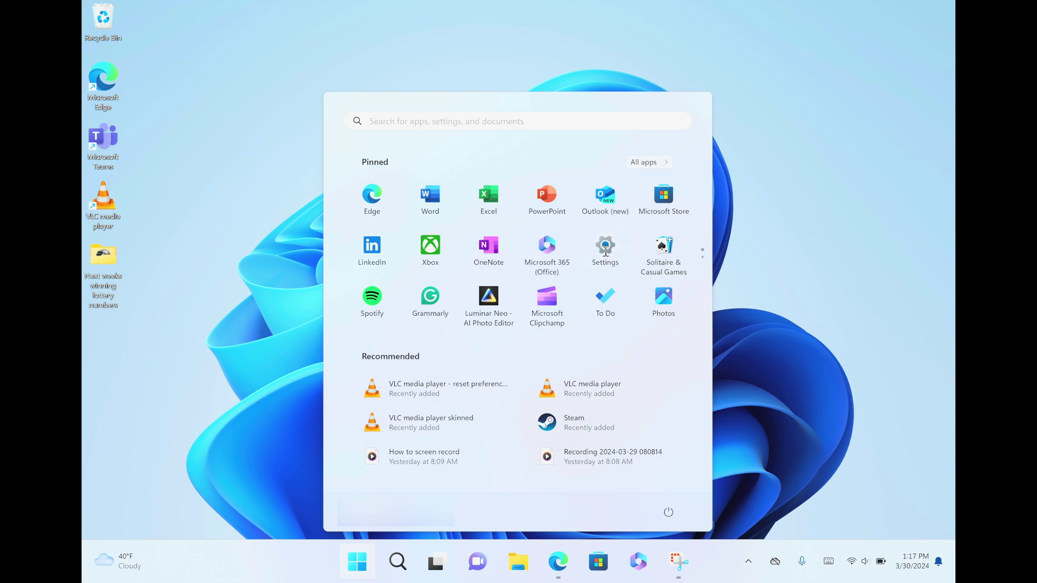
# - Launch Settings and go to the Bluetooth & devices page
pyautogui.click(606, 248)
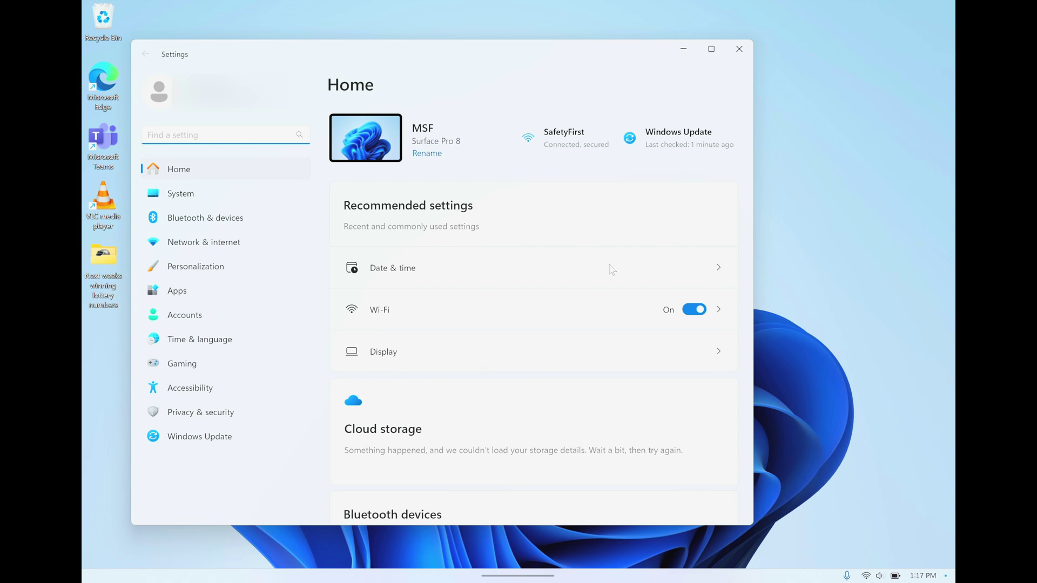
pyautogui.click(226, 219)
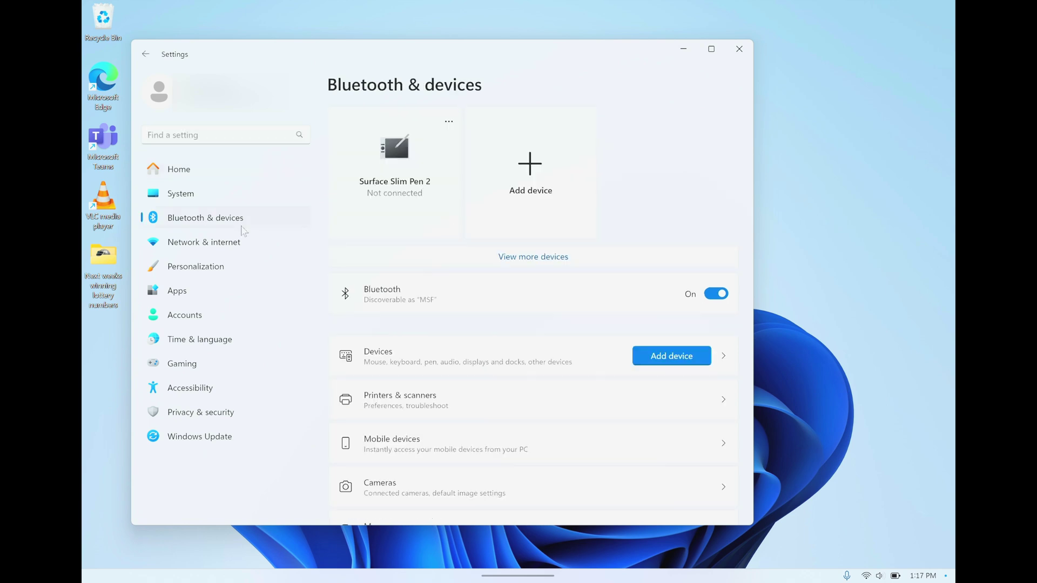
pyautogui.scroll(-2, 523, 463)
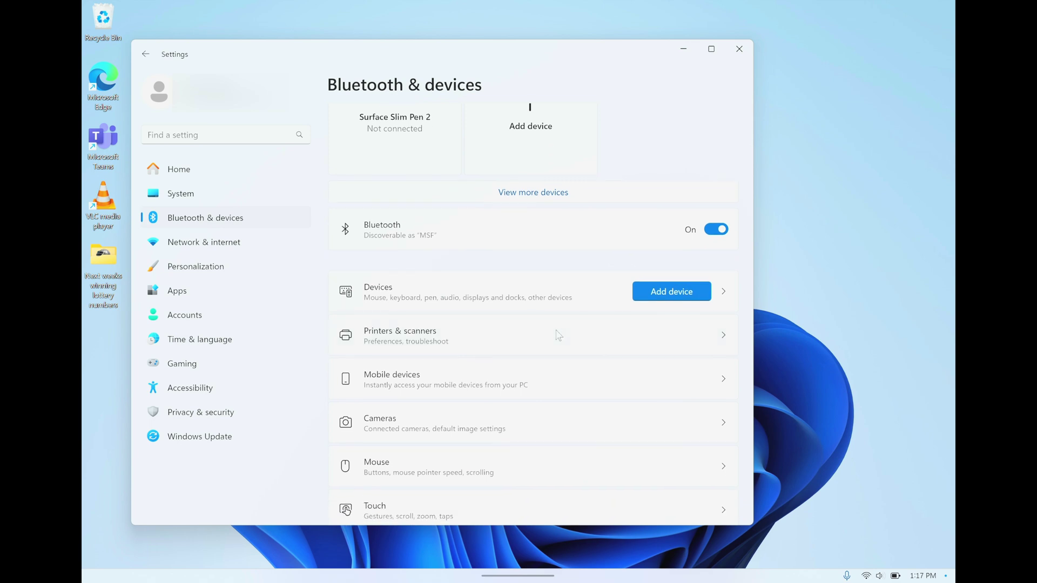
# - Go to Printers & scanners and add the Canon TR7000 series printer
pyautogui.click(688, 340)
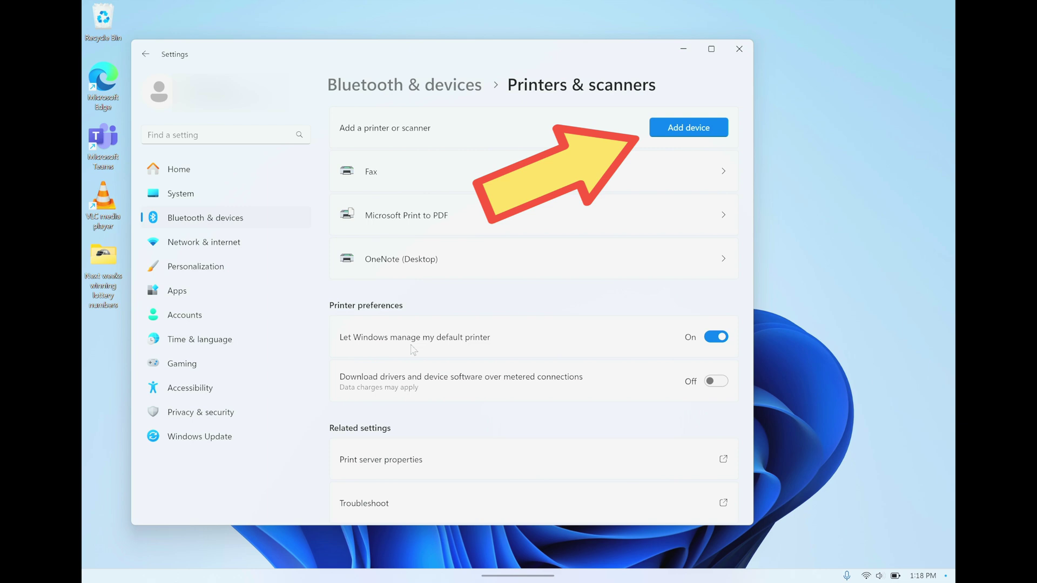
pyautogui.click(685, 131)
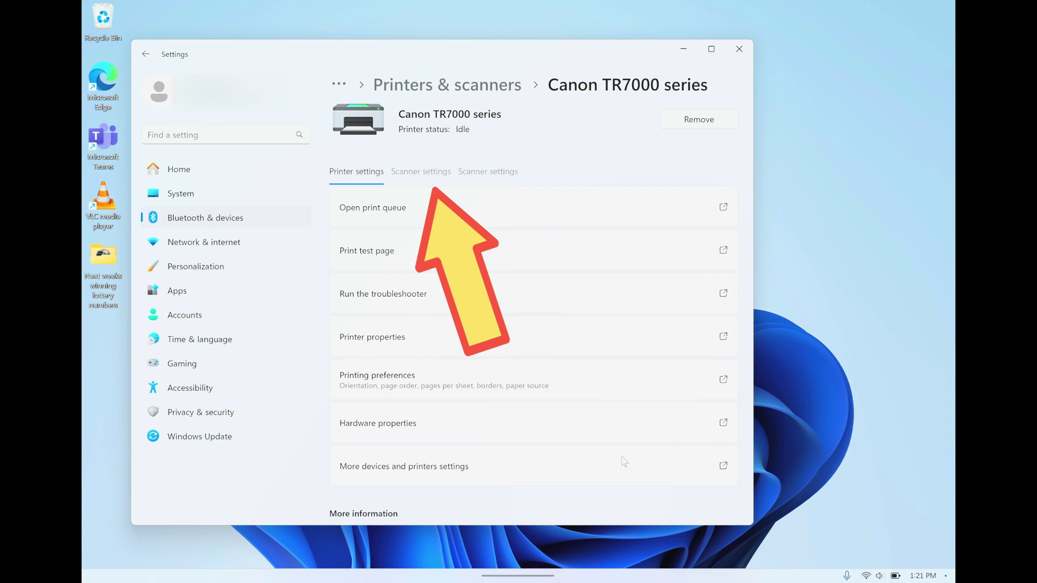
# - From the Canon's Scanner settings, get the Windows Scan app from Microsoft Store
pyautogui.click(429, 171)
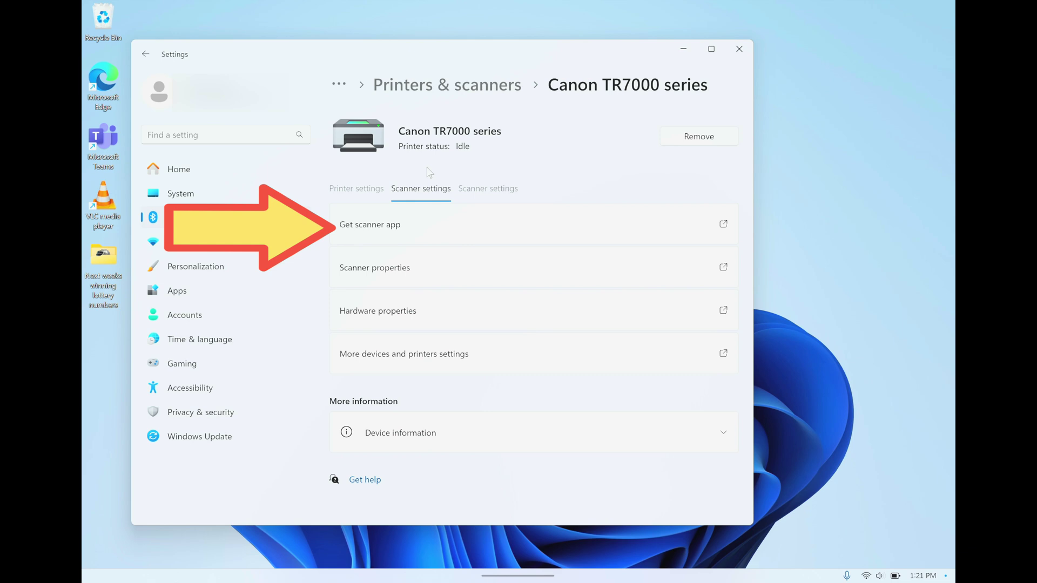
pyautogui.click(461, 238)
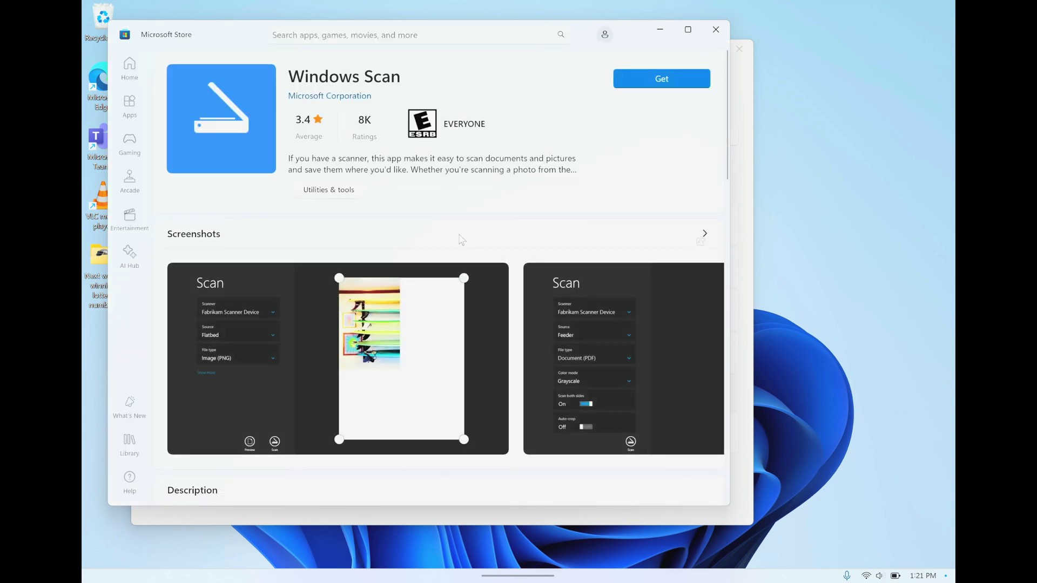
# - Install Windows Scan from Microsoft Store and launch it
pyautogui.click(682, 82)
pyautogui.click(680, 84)
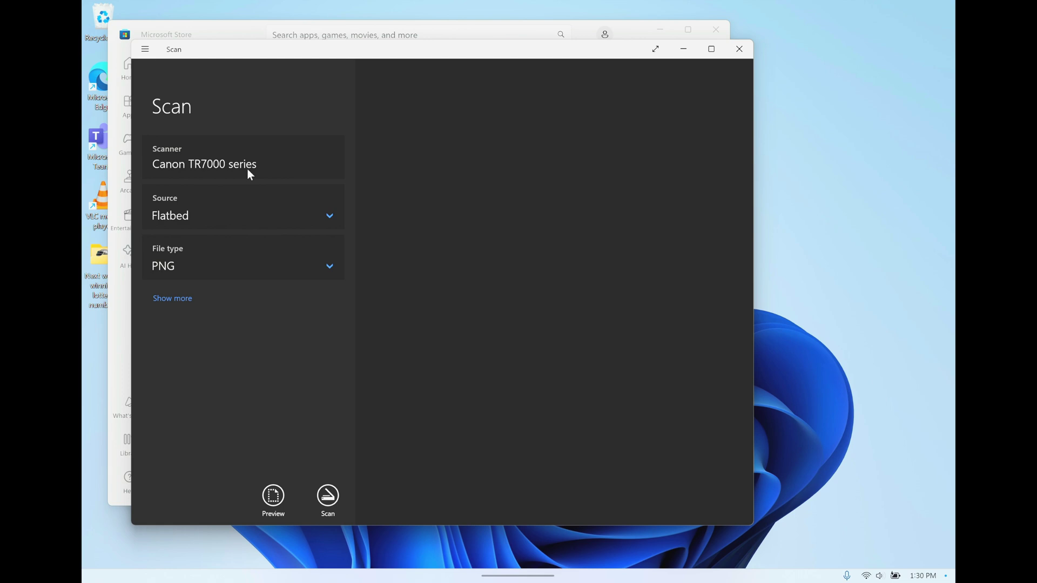
# - Preview the flatbed, crop to the booklet cover, and scan it to Scan_20240330.png
pyautogui.click(271, 502)
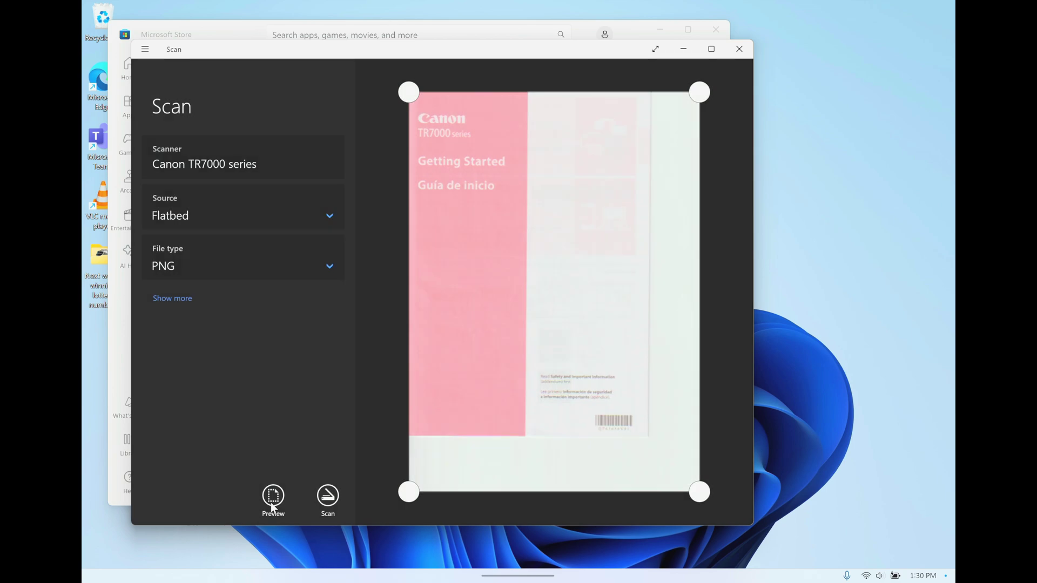
pyautogui.moveTo(703, 495); pyautogui.dragTo(649, 450)
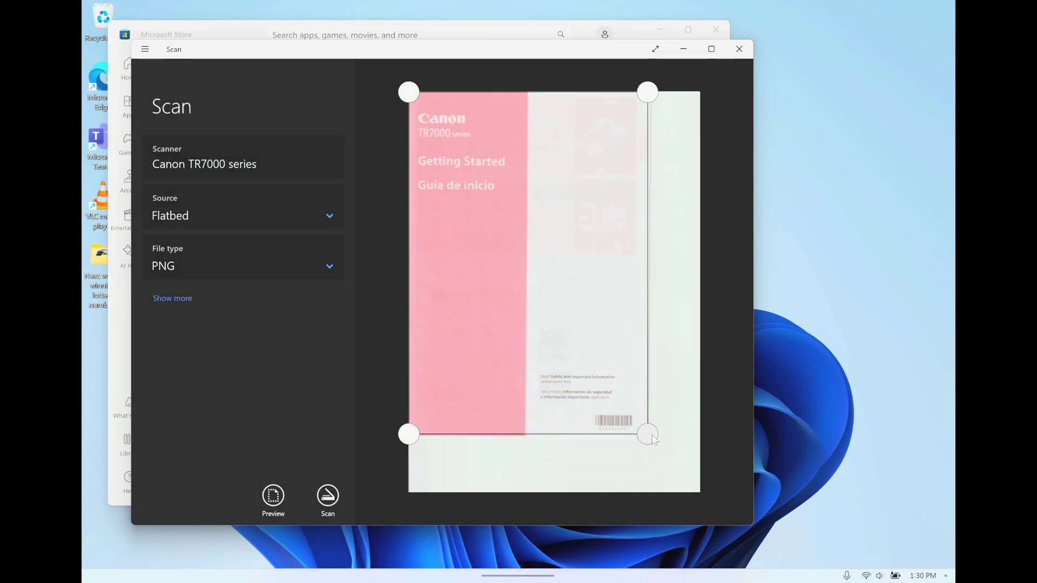
pyautogui.moveTo(654, 441)
pyautogui.mouseDown()
pyautogui.moveTo(662, 443)
pyautogui.moveTo(651, 452)
pyautogui.mouseUp()
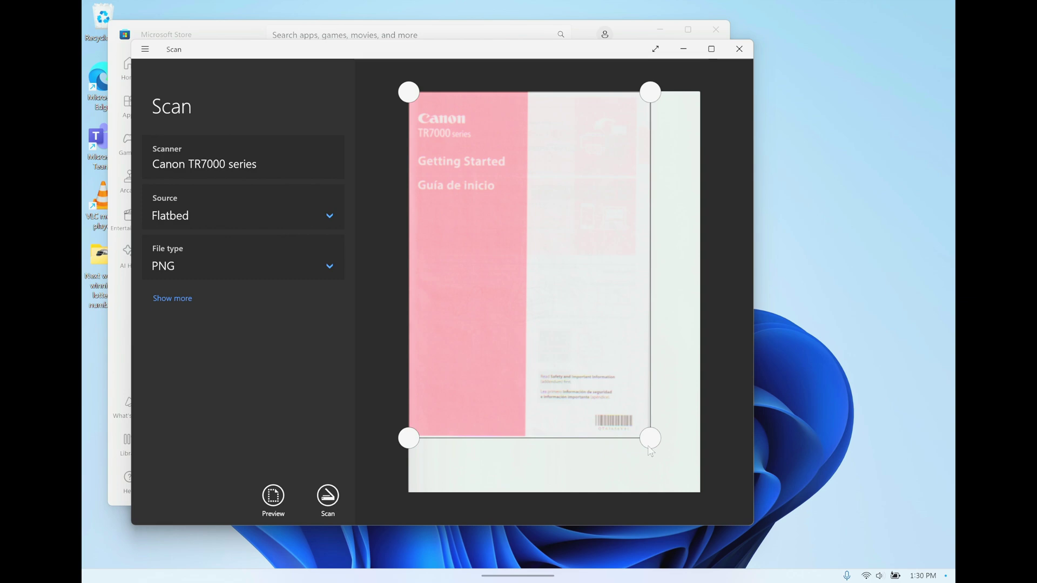
pyautogui.click(329, 507)
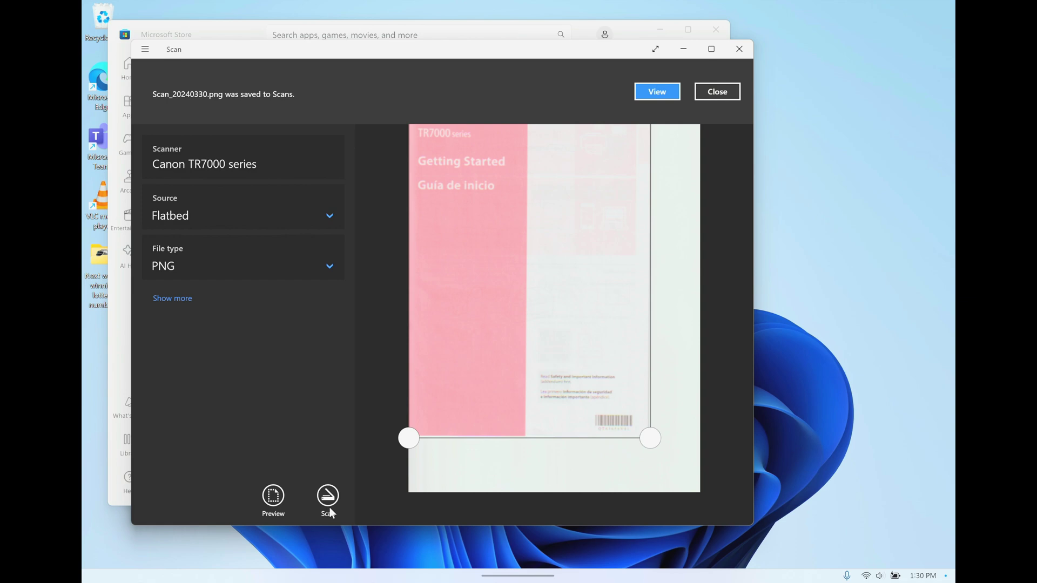
# - View the saved Scan_20240330.png in Photos, then close the viewer
pyautogui.click(671, 89)
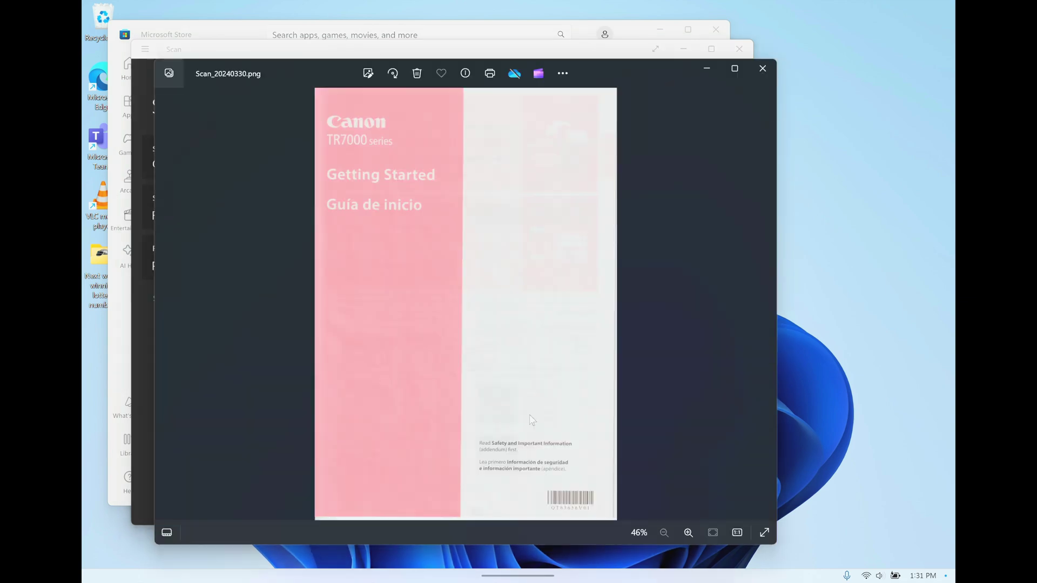
pyautogui.scroll(5, 528, 331)
pyautogui.scroll(10, 622, 369)
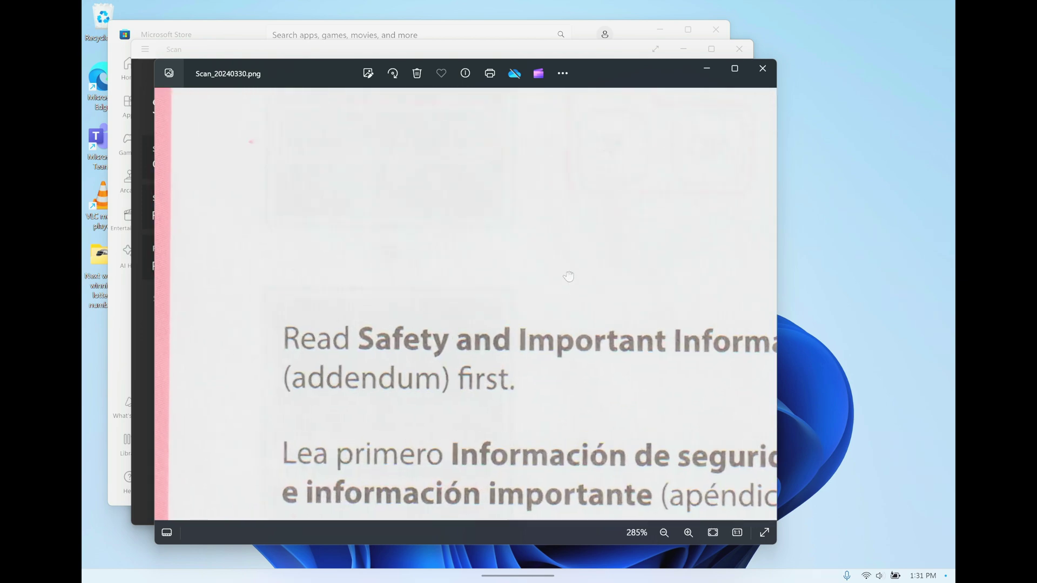
pyautogui.scroll(2, 589, 214)
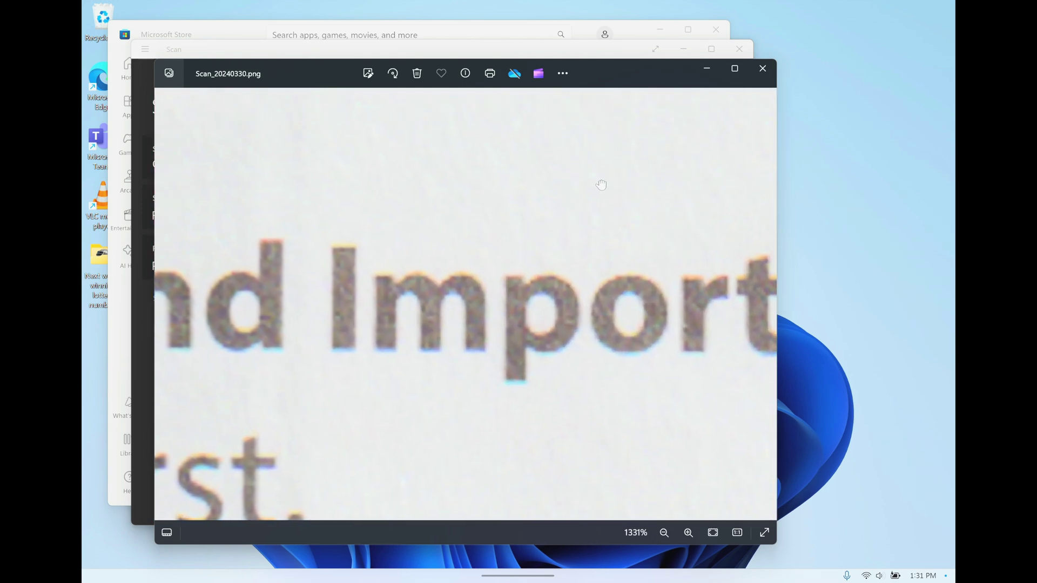
pyautogui.scroll(3, 538, 219)
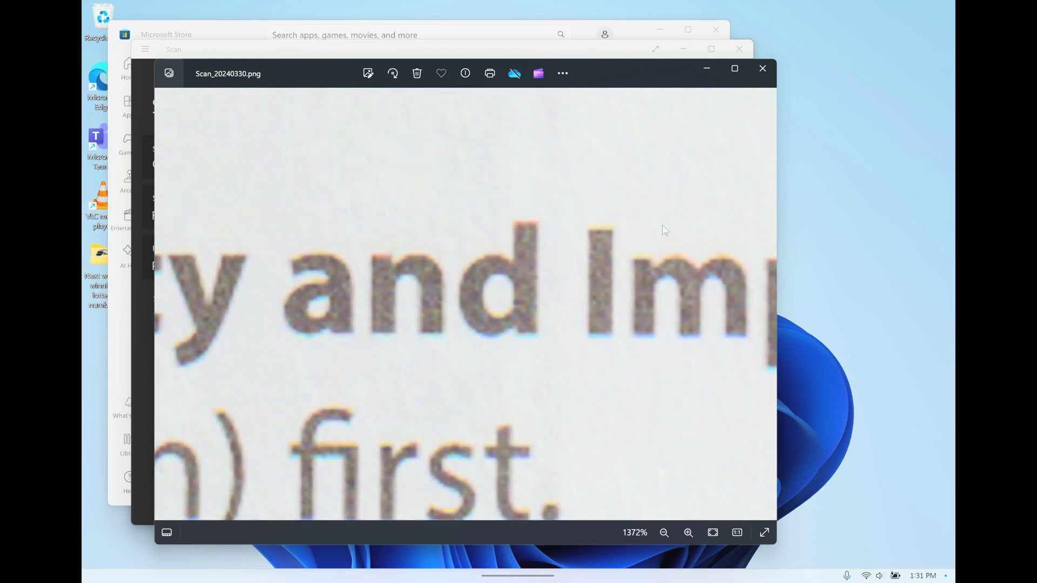
pyautogui.scroll(-6, 588, 216)
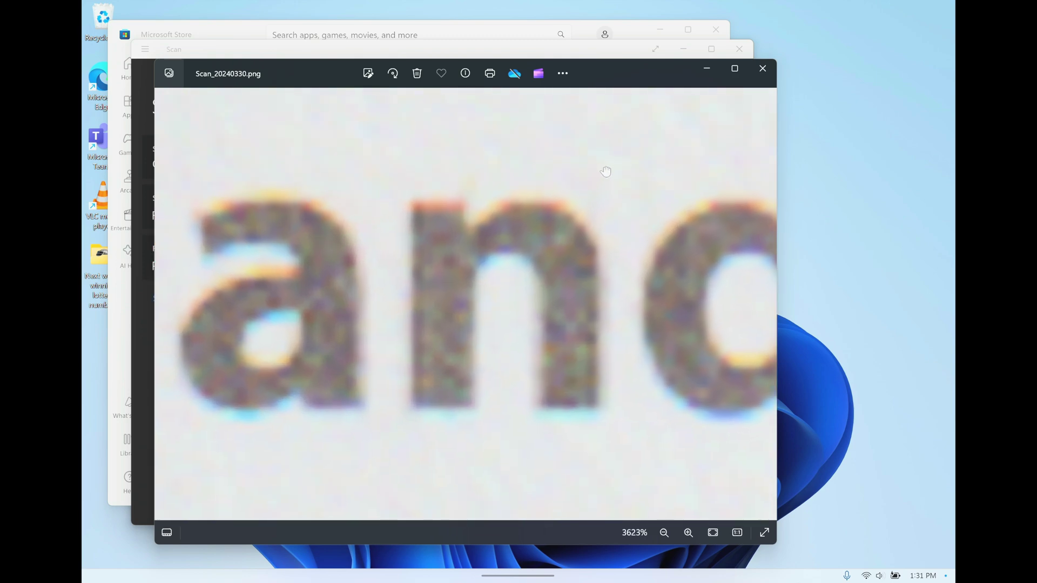
pyautogui.scroll(-8, 635, 215)
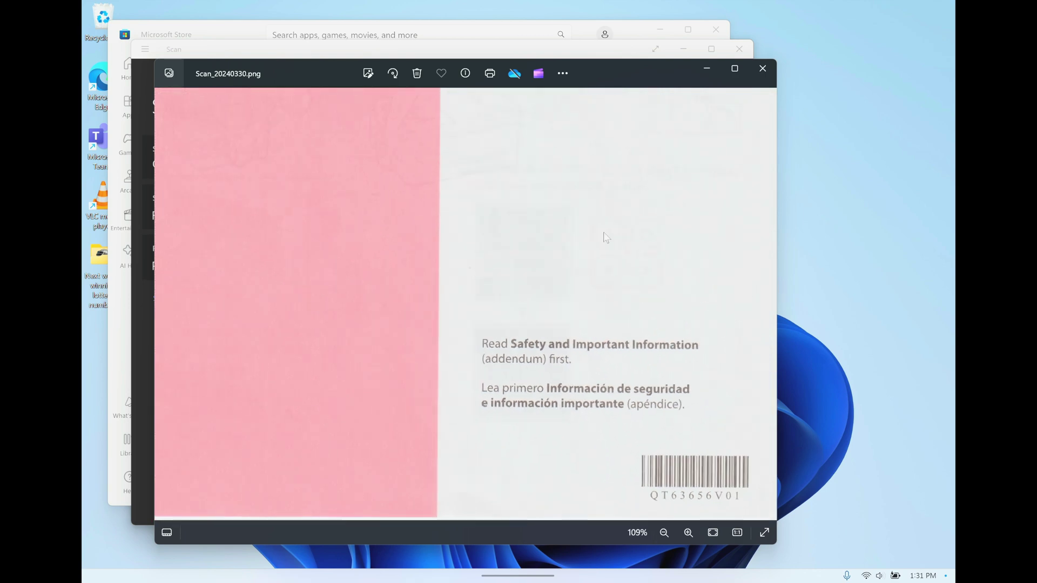
pyautogui.click(766, 72)
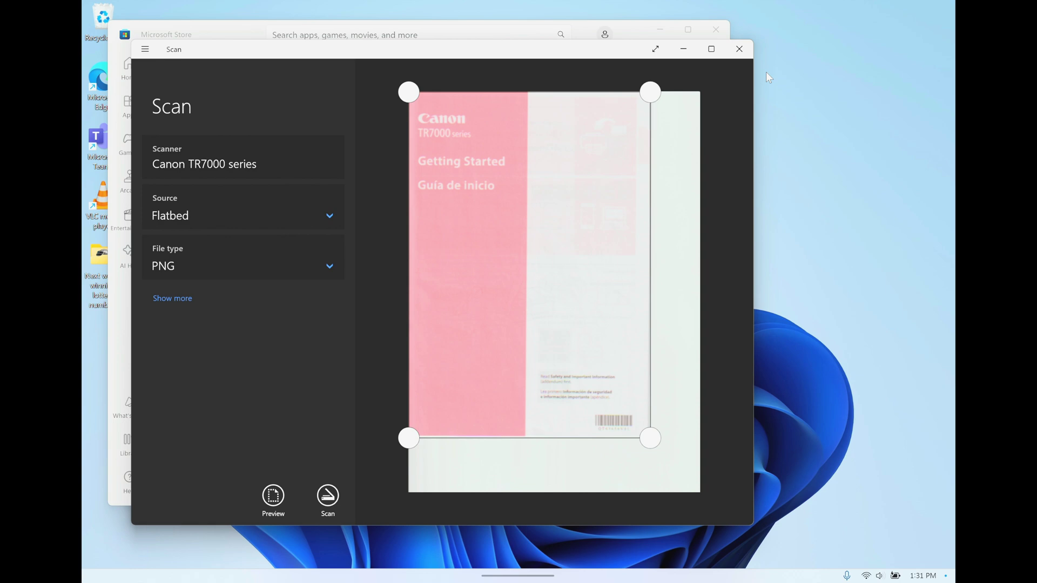
pyautogui.press('super')
# - Open Notepad from Start search, dismiss the autosave tip, and move its window lower
pyautogui.write('n')
pyautogui.click(675, 400)
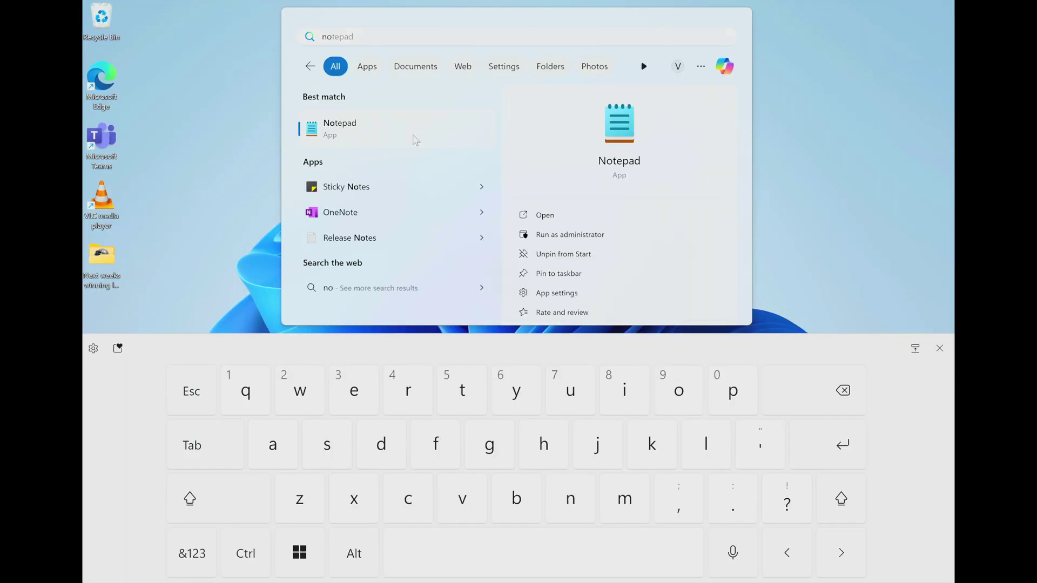
pyautogui.click(413, 135)
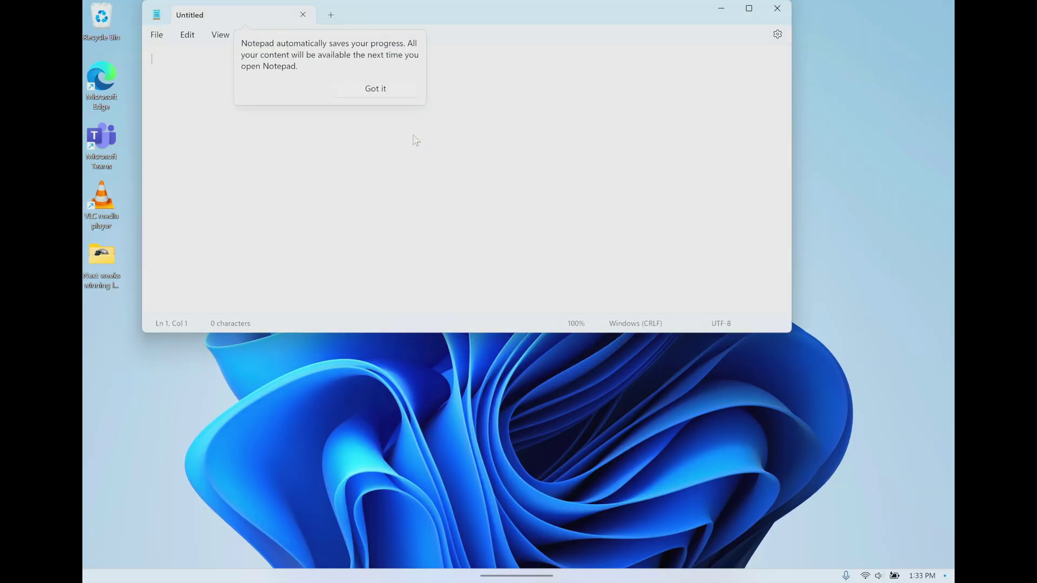
pyautogui.click(399, 93)
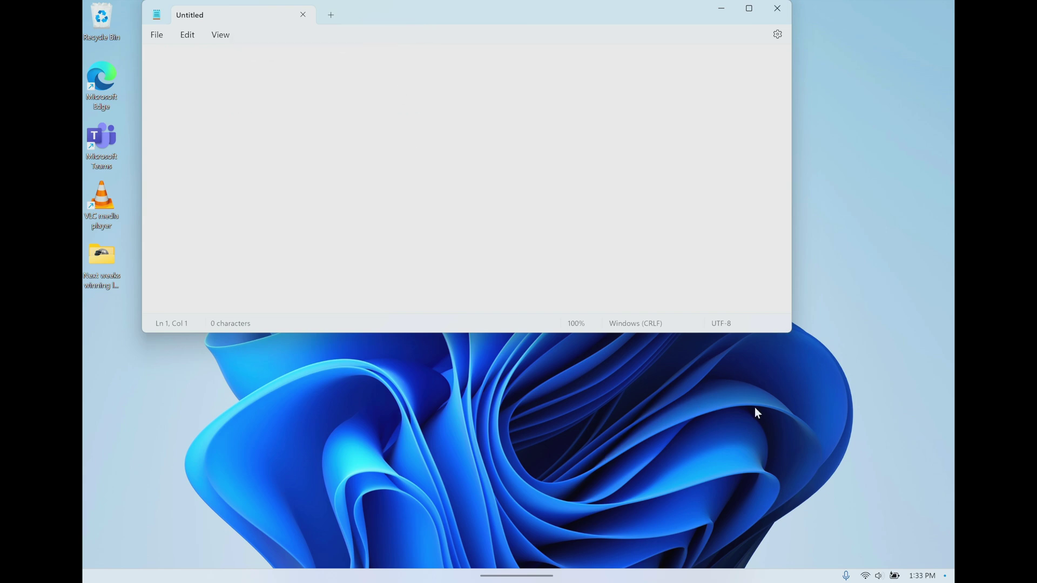
pyautogui.moveTo(651, 10); pyautogui.dragTo(638, 115)
# - Type 'This is a test.' into the new note with the touch keyboard
pyautogui.click(320, 205)
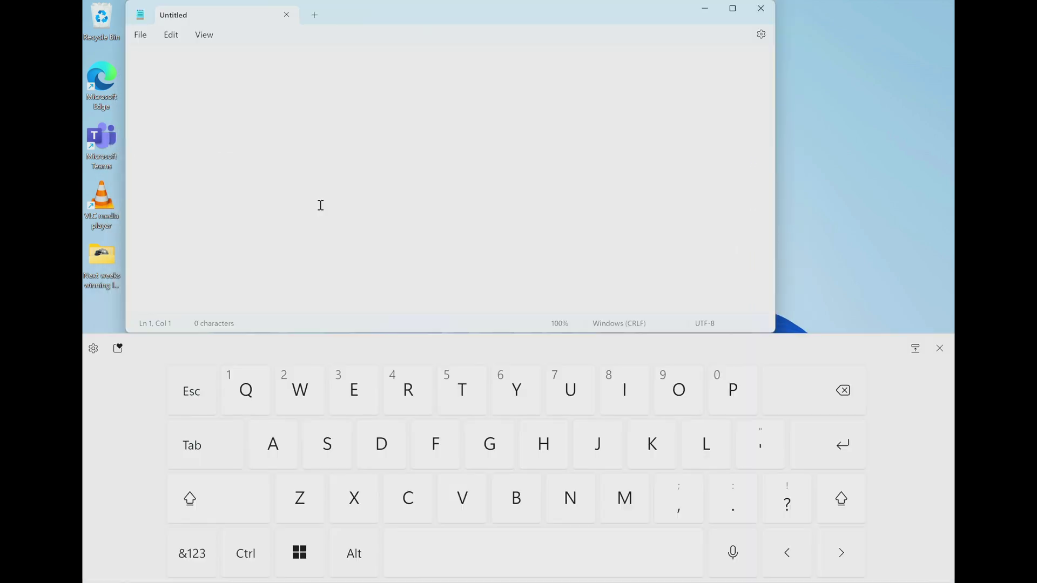
pyautogui.click(224, 503)
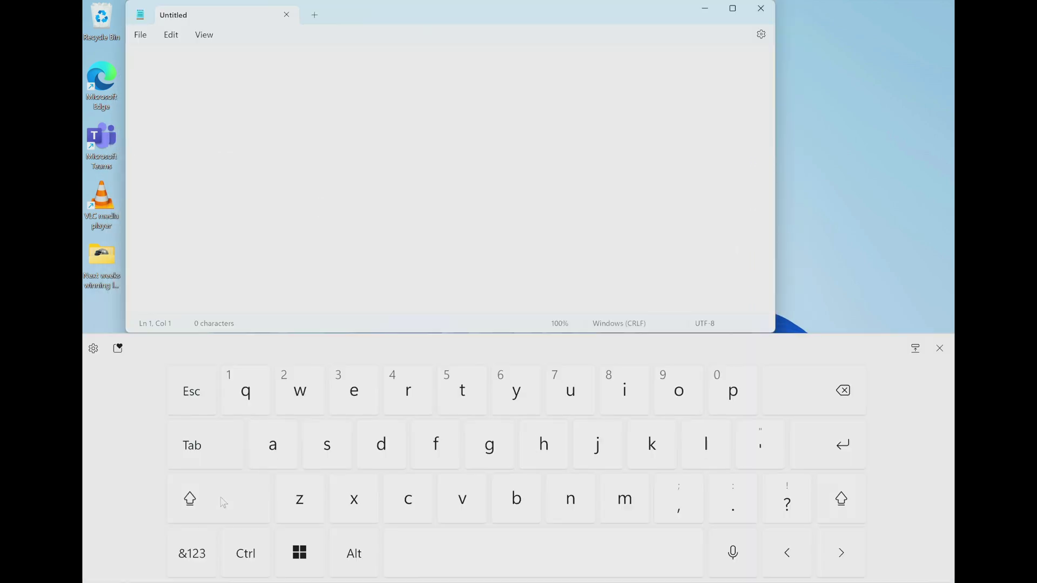
pyautogui.click(251, 493)
pyautogui.click(463, 390)
pyautogui.click(544, 444)
pyautogui.click(625, 390)
pyautogui.click(327, 445)
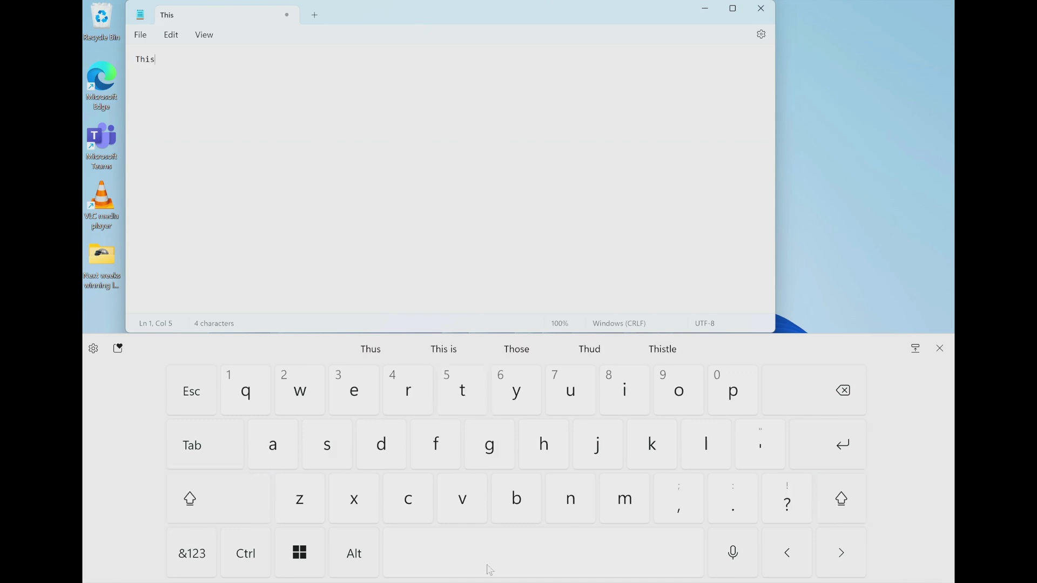
pyautogui.click(490, 567)
pyautogui.click(622, 393)
pyautogui.click(330, 456)
pyautogui.click(452, 562)
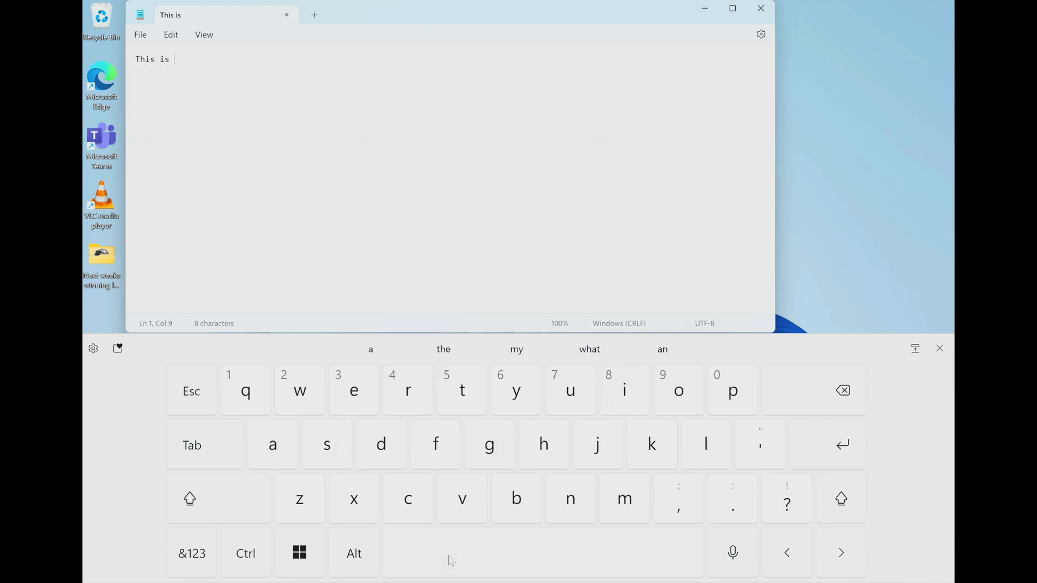
pyautogui.click(273, 444)
pyautogui.click(540, 553)
pyautogui.click(462, 391)
pyautogui.click(354, 390)
pyautogui.click(327, 445)
pyautogui.click(463, 390)
pyautogui.click(733, 502)
pyautogui.click(420, 273)
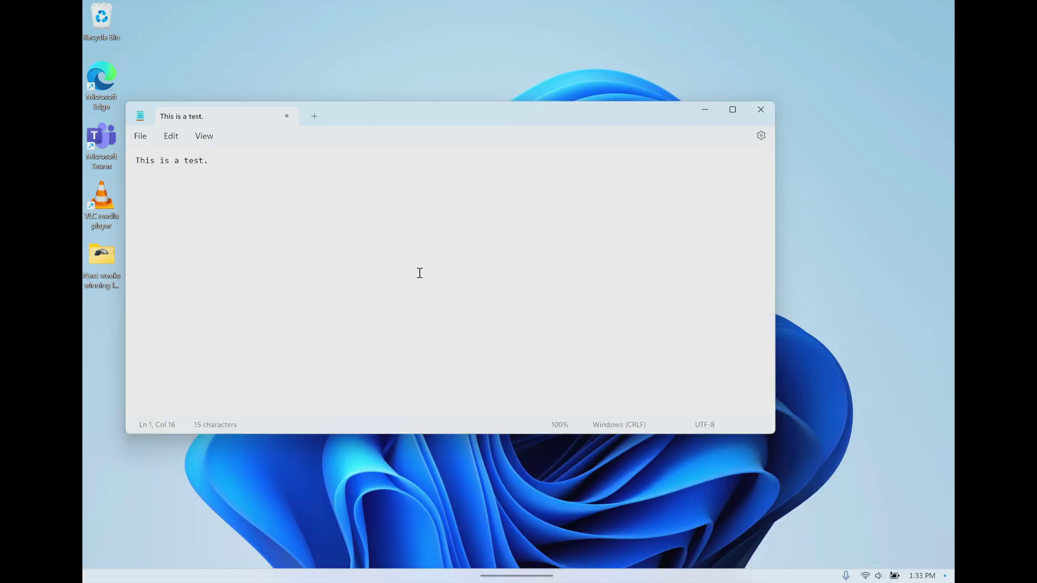
pyautogui.click(141, 137)
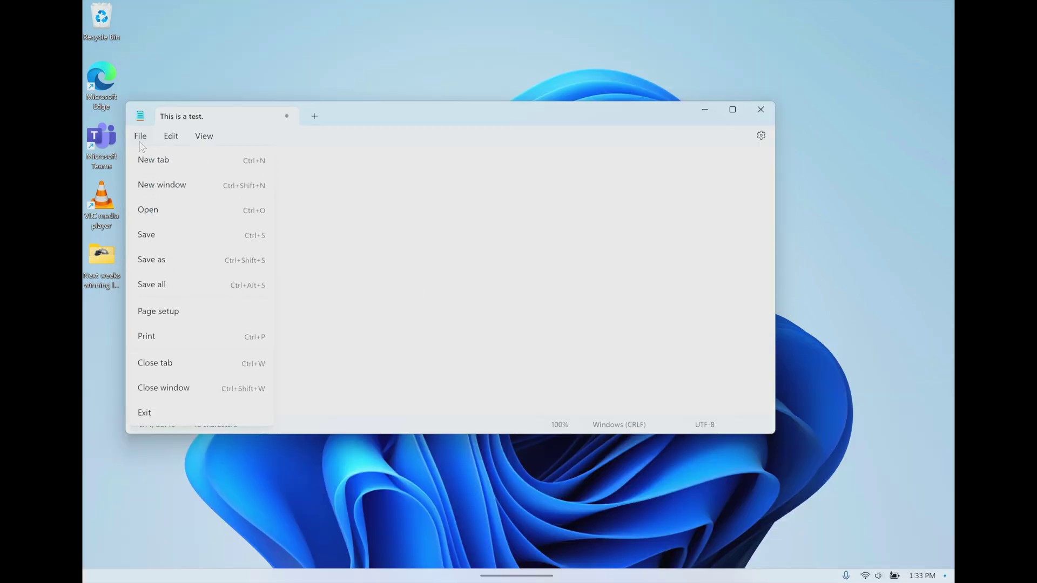
# - Set up printing to the Canon TR7000 series in Monochrome, then close the print dialog
pyautogui.click(191, 340)
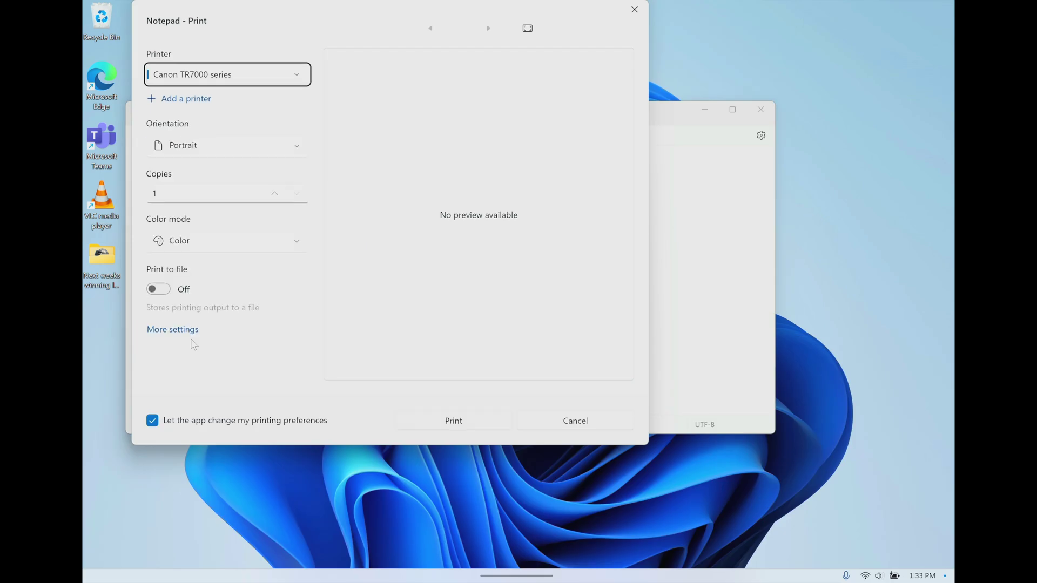
pyautogui.click(304, 81)
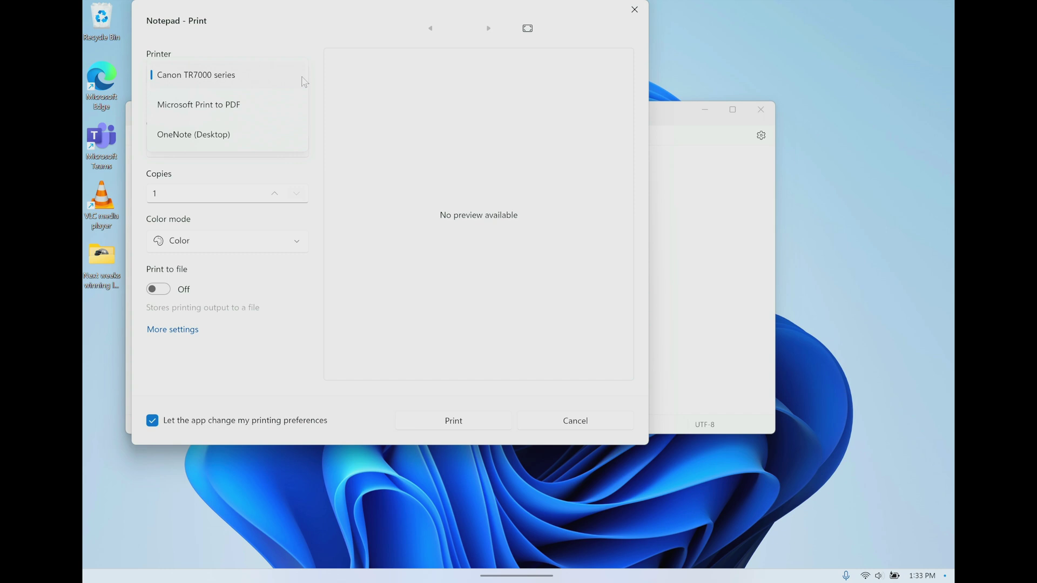
pyautogui.click(268, 80)
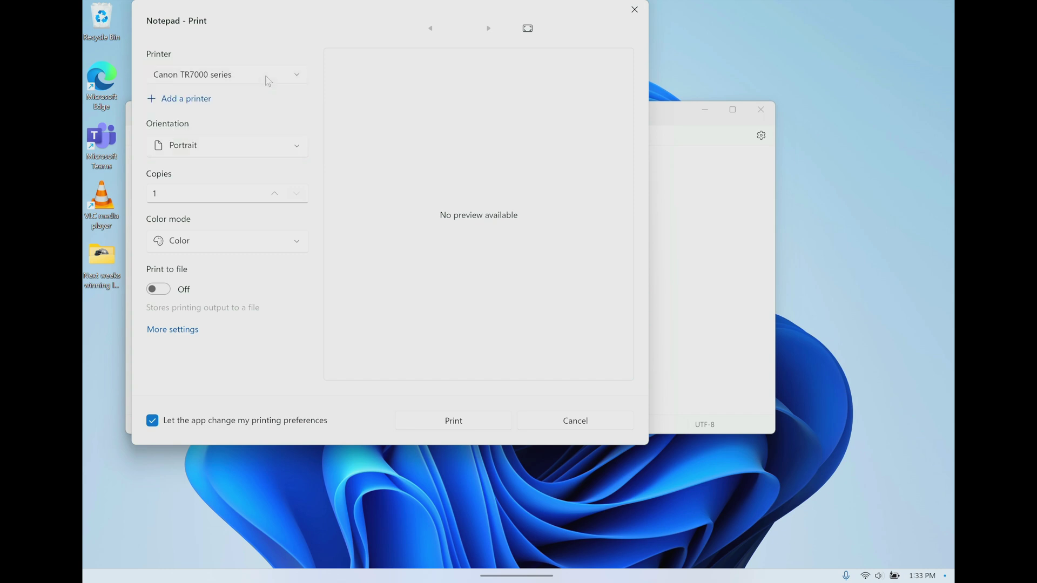
pyautogui.click(304, 248)
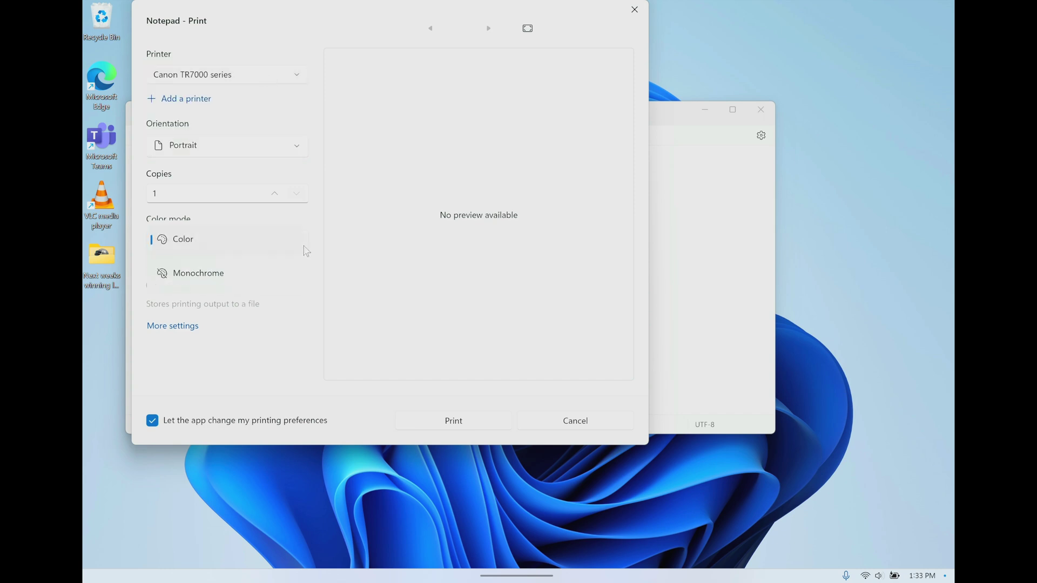
pyautogui.click(273, 274)
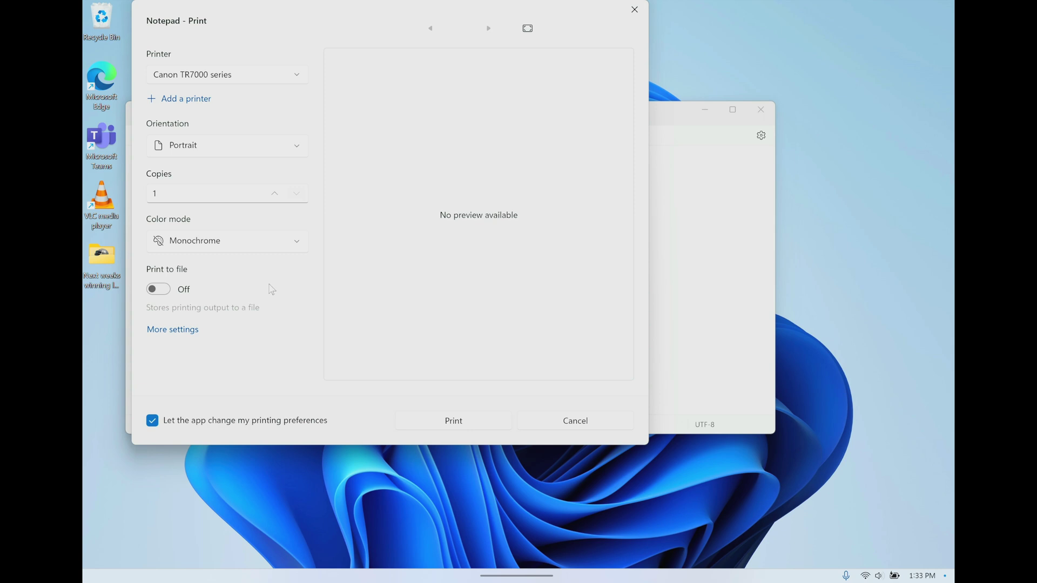
pyautogui.click(496, 429)
pyautogui.click(601, 428)
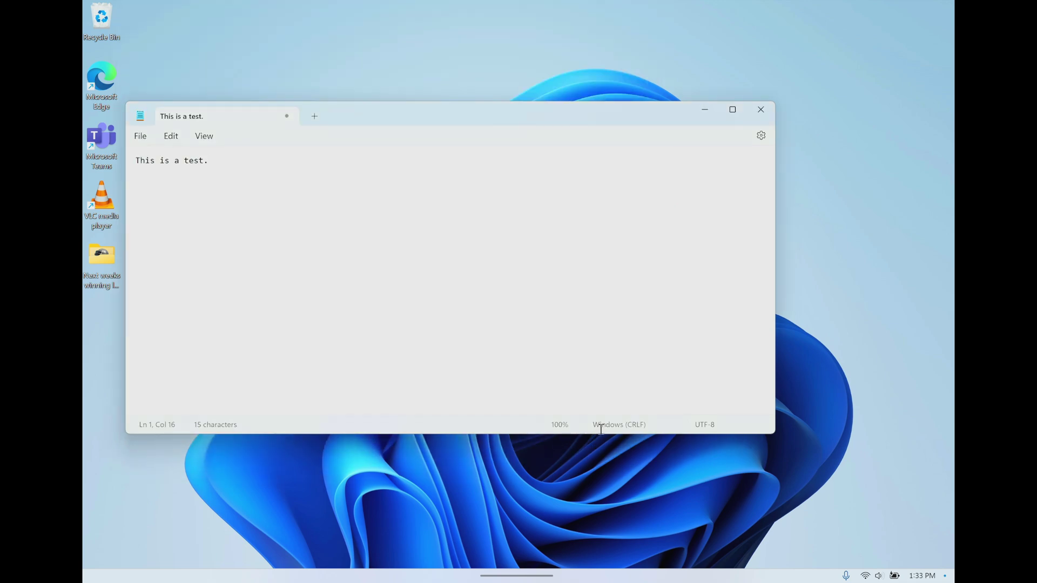
# - Close the Notepad window with the test note, leaving the desktop
pyautogui.click(767, 111)
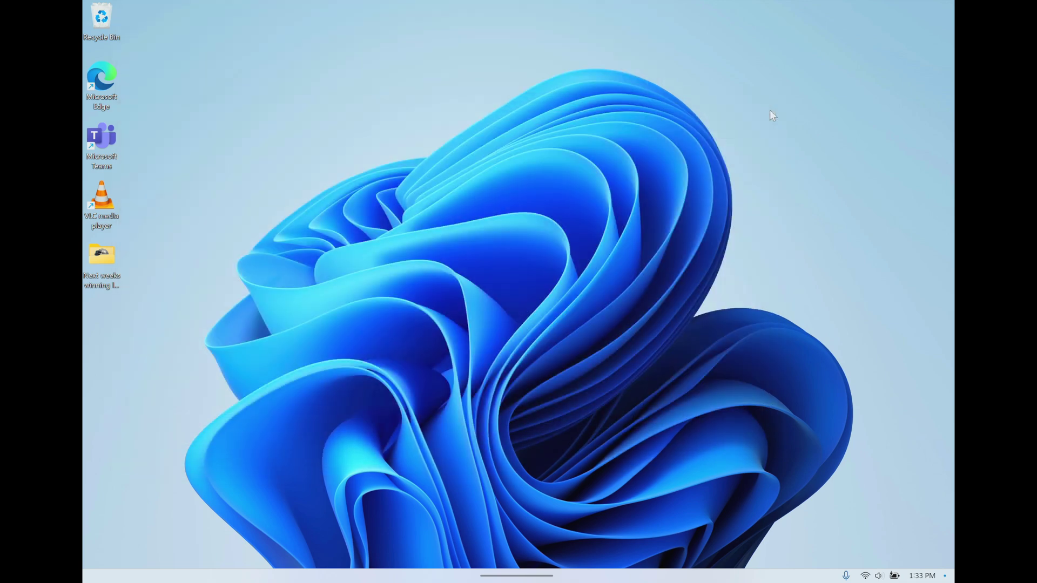